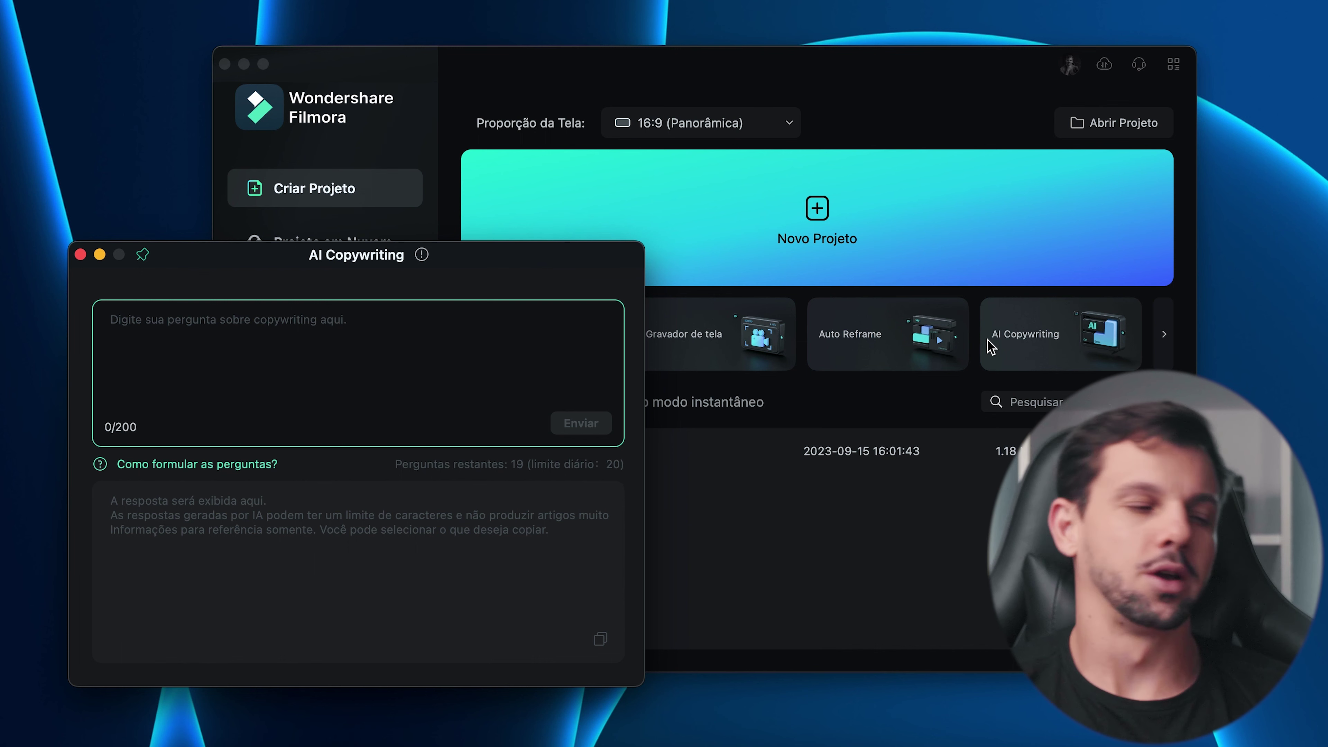
Ask AI Copywriting: "Crie para mim, um roteiro de video sobre o filmora para o meu canal do youtube onde eu falo tudo sobre tecnologia e audiovisual"
left_click_drag(466, 260, 719, 162)
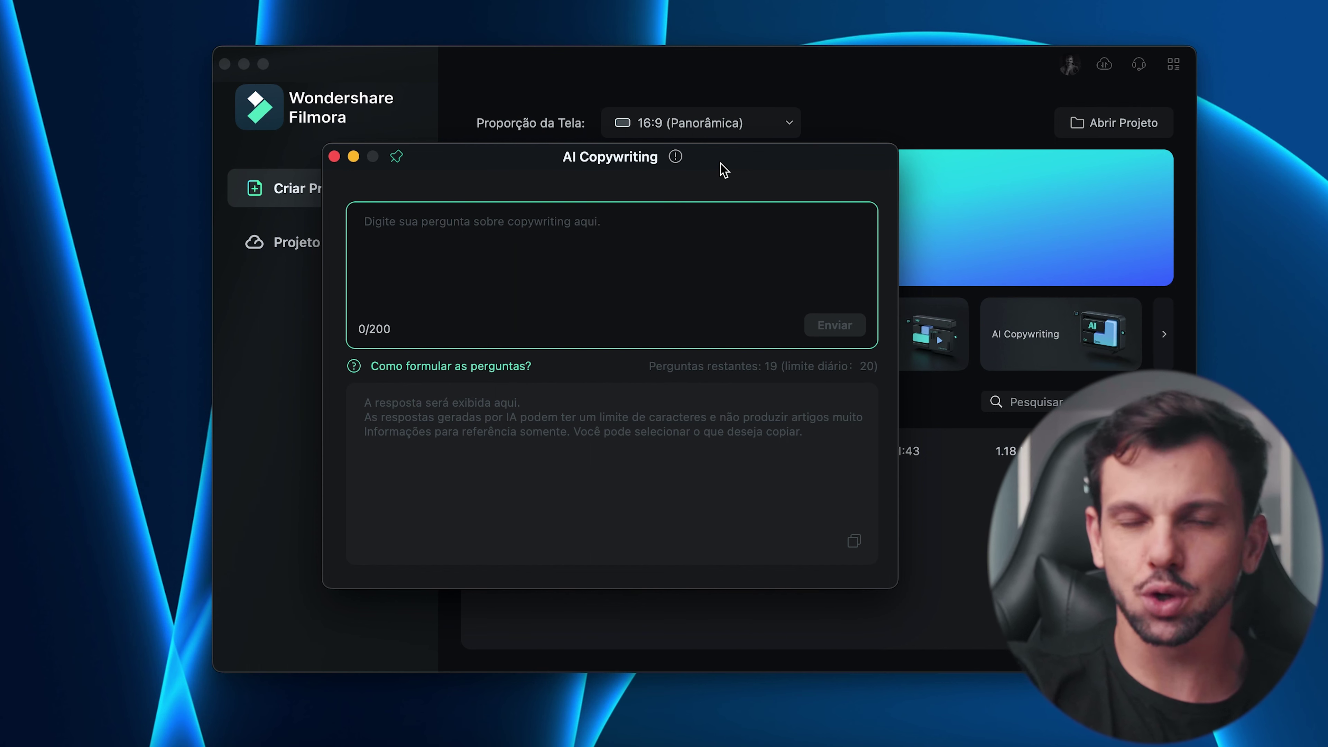
type("Crie para mim, um ")
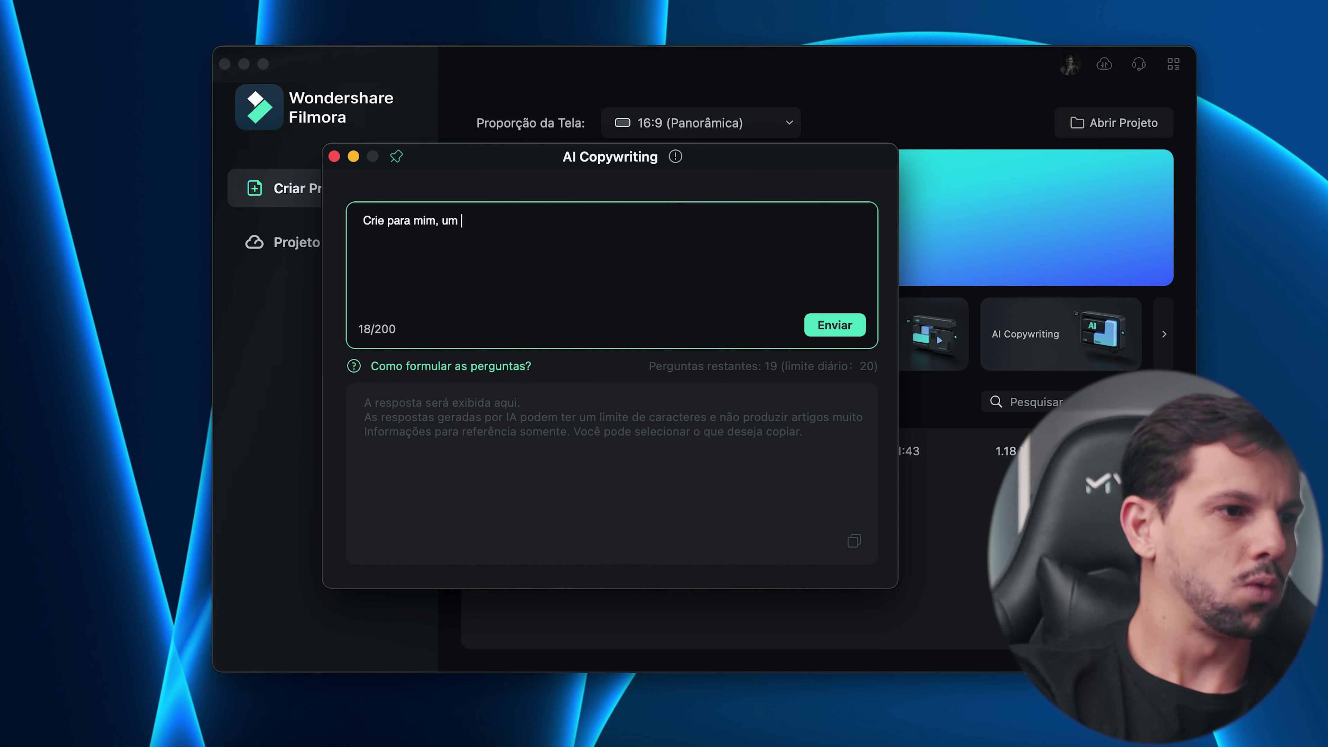
type("roteiro de video")
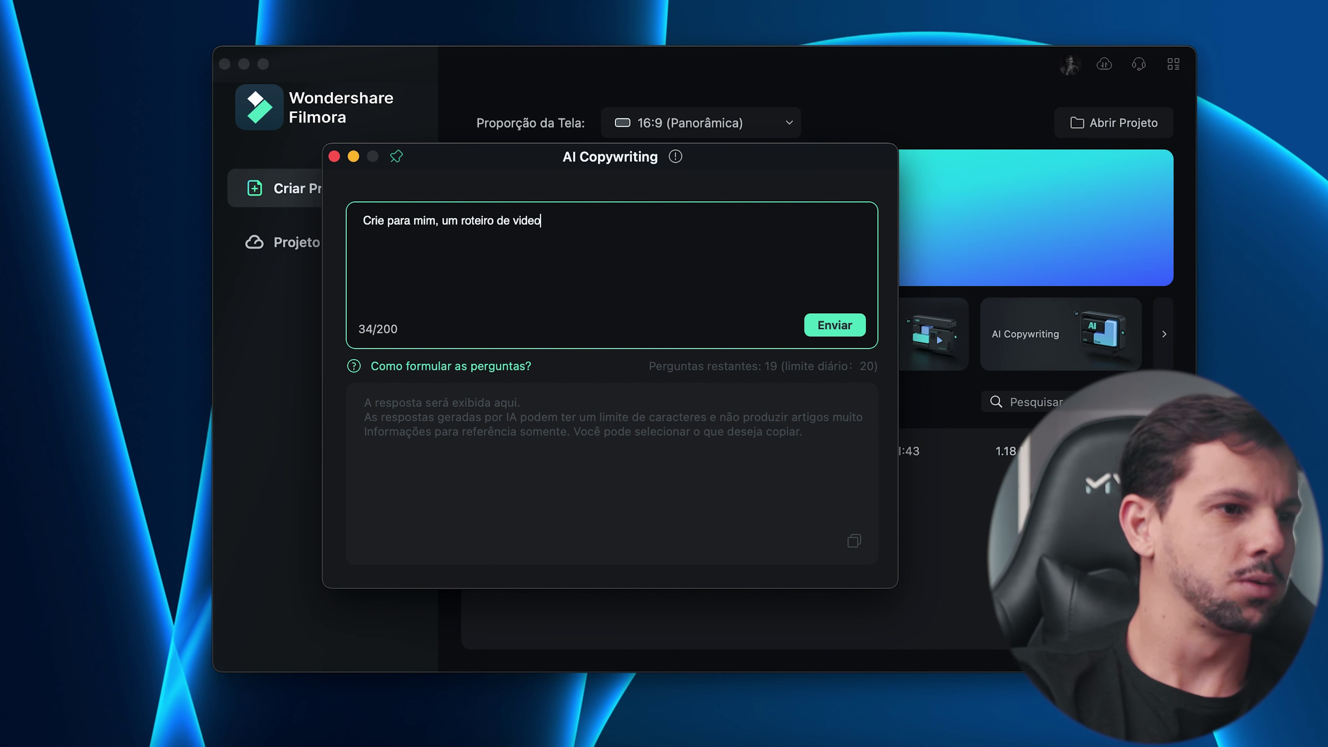
type(" sobre o filmora p")
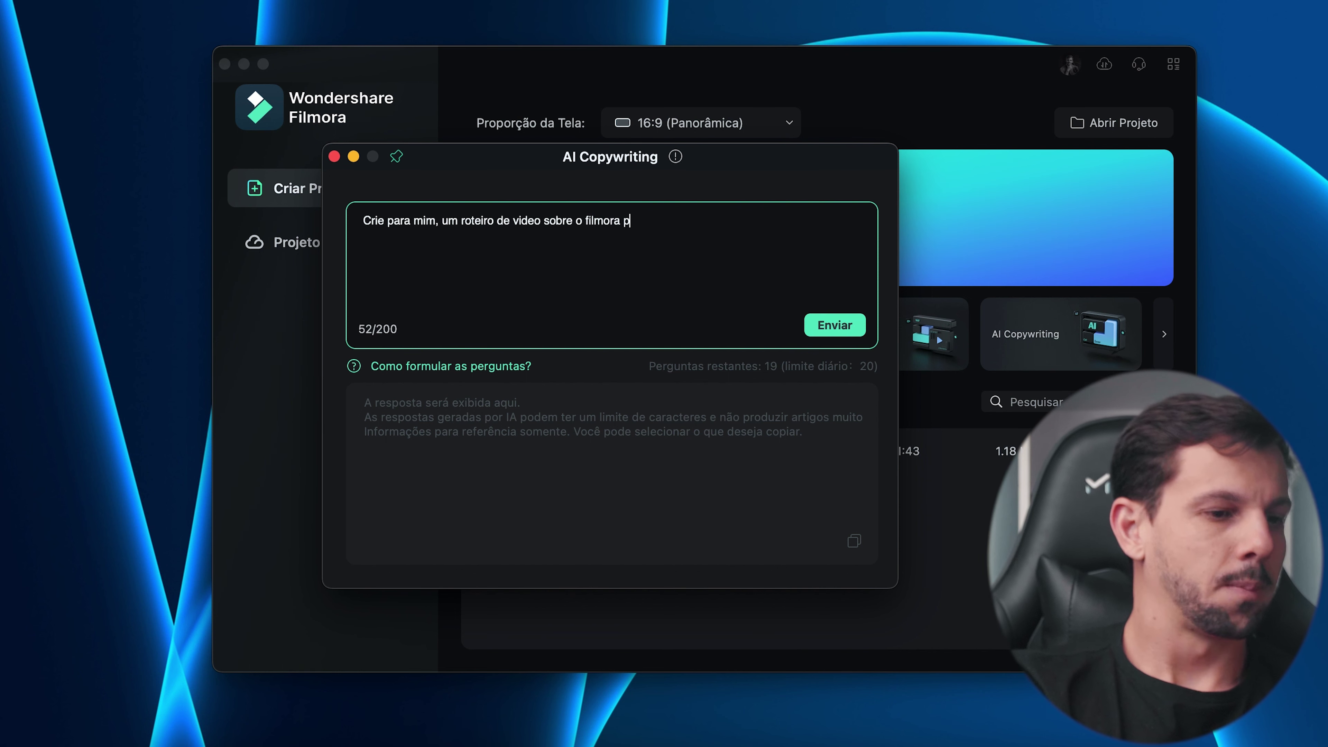
type("ara o meu canal")
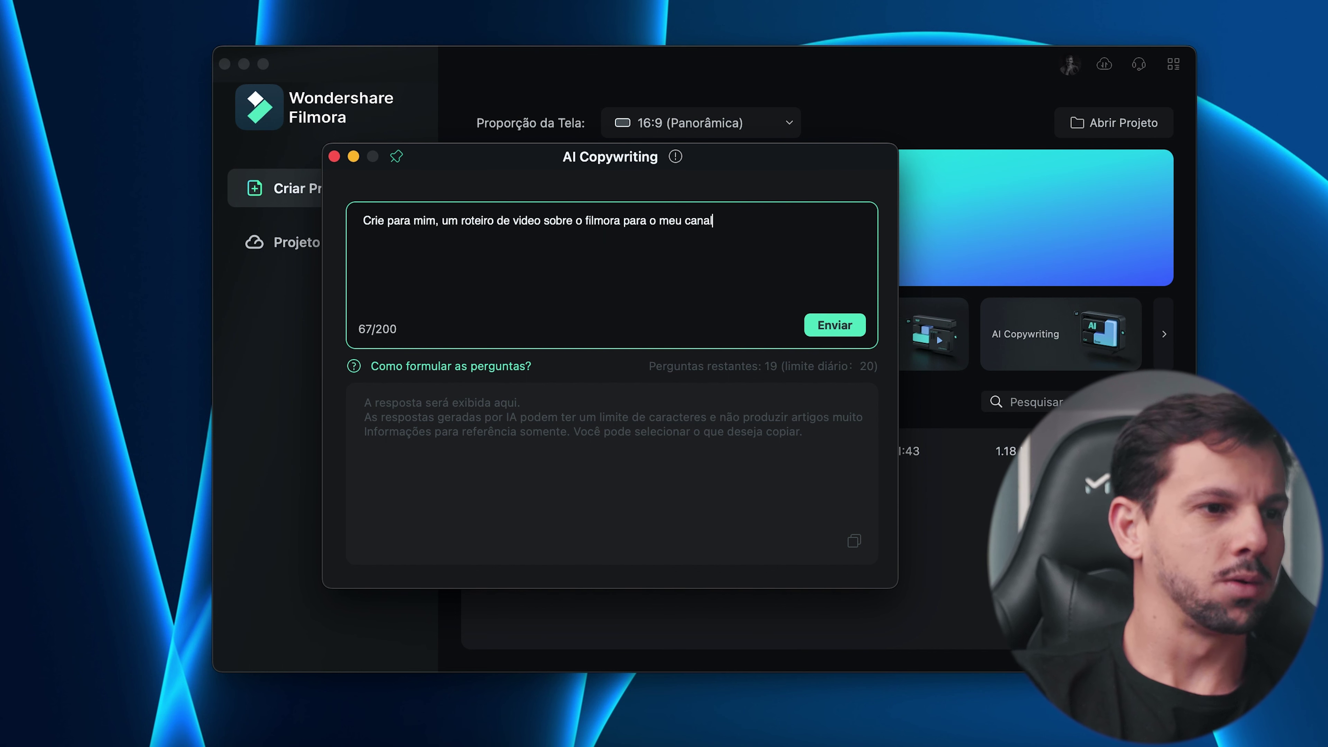
type(" do youtube onde")
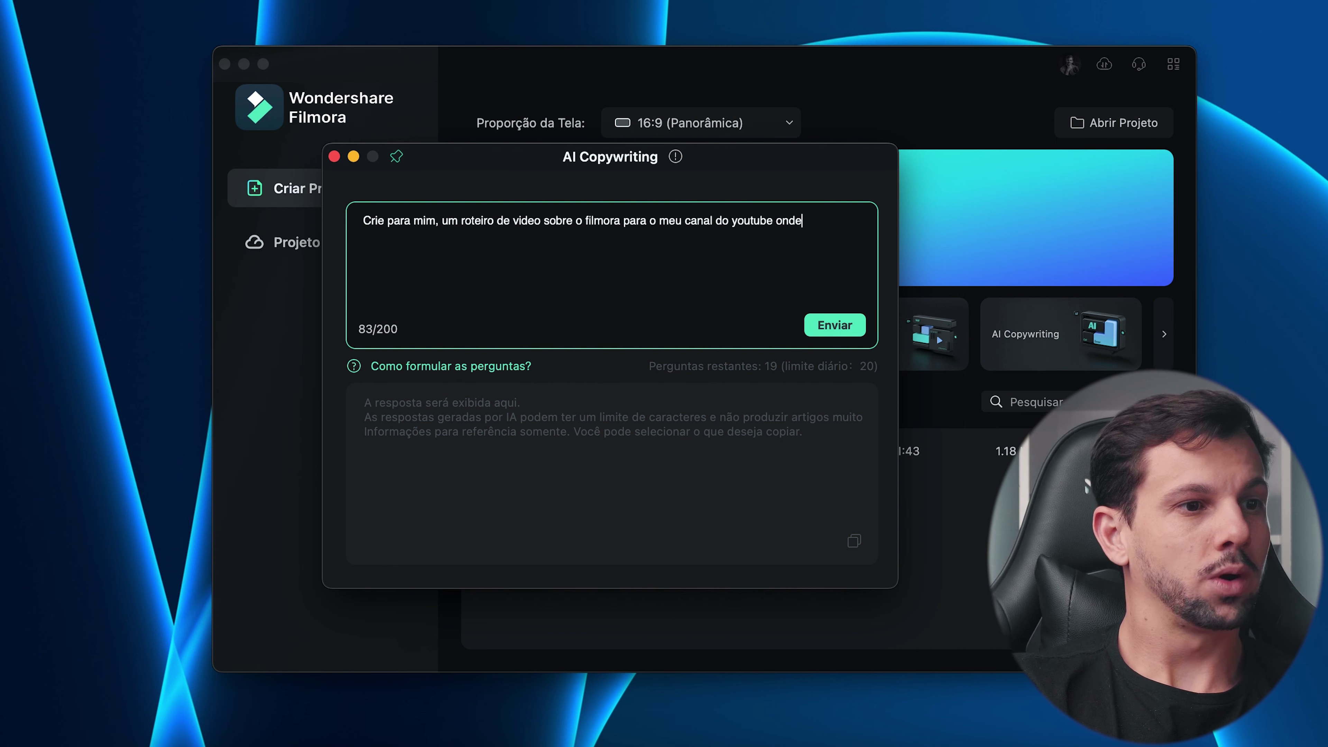
type(" eu falo ")
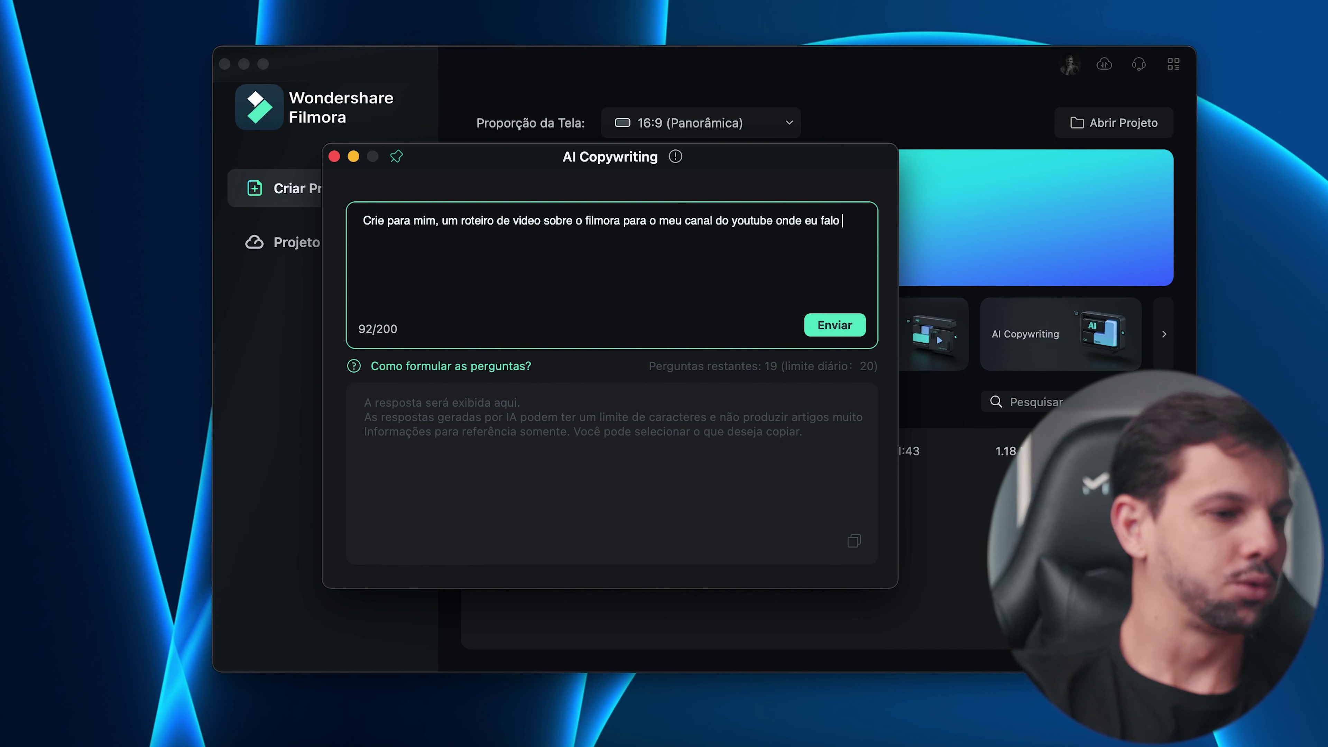
type("tudo sobre tec")
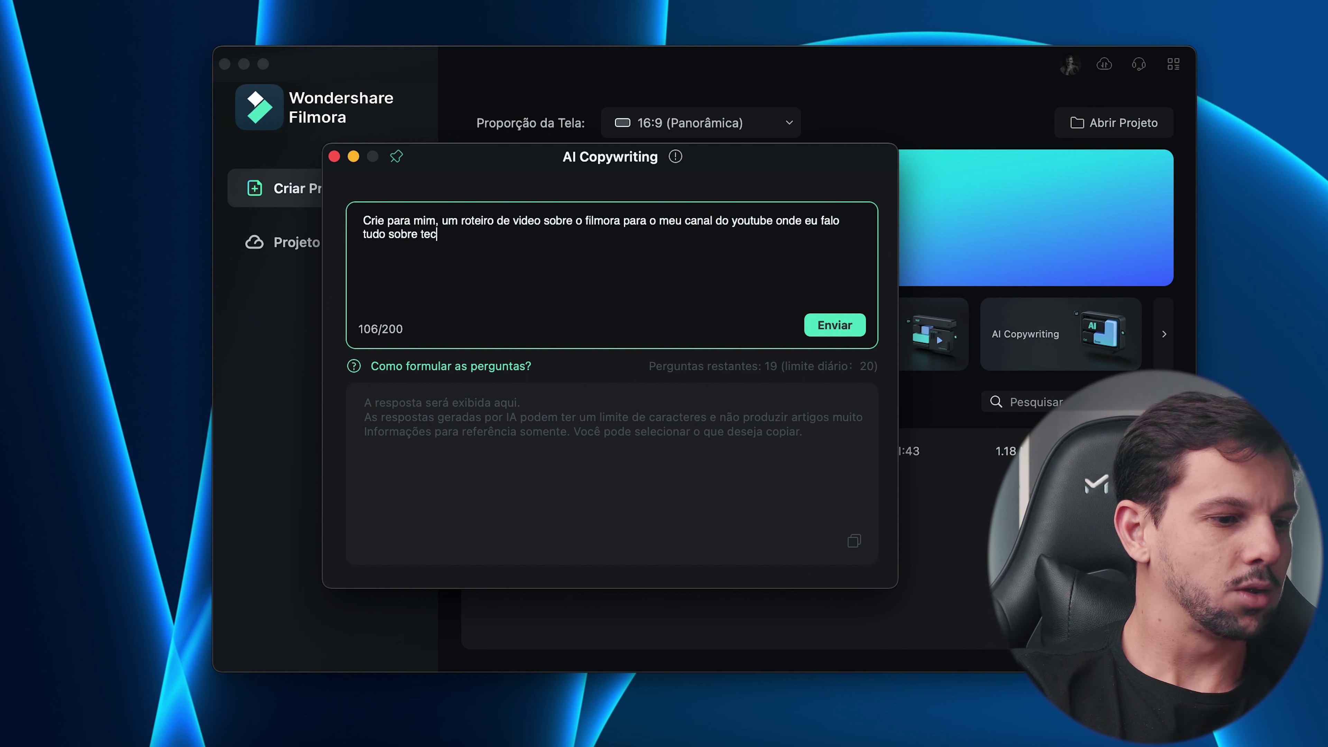
type("nologia e audio")
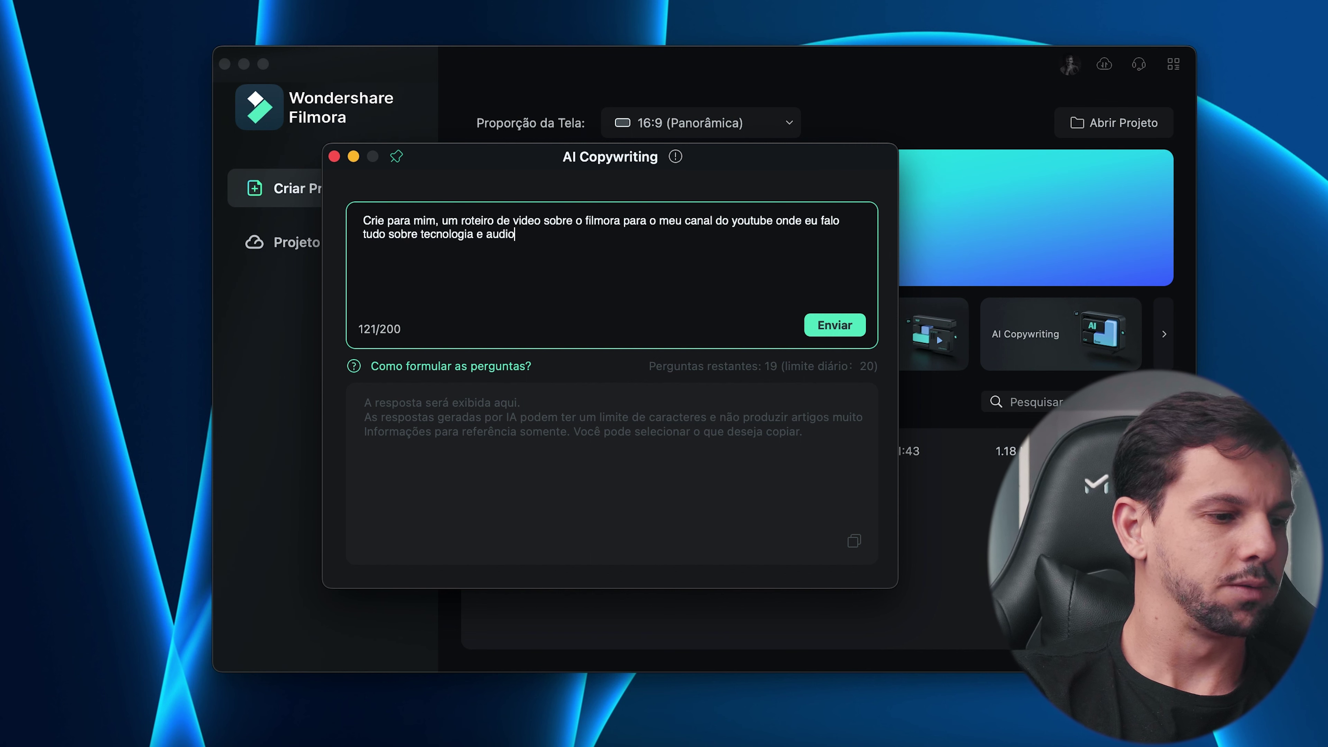
type("visual")
key("Return")
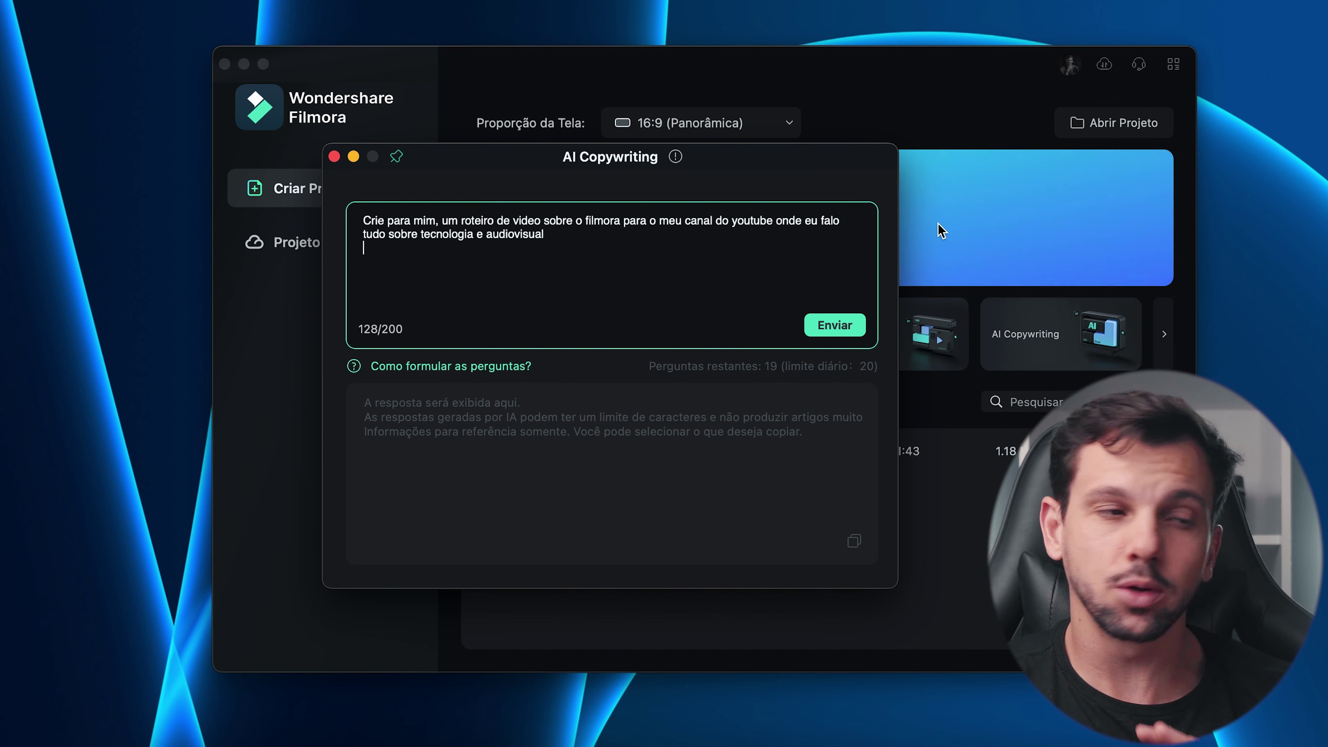
left_click(817, 326)
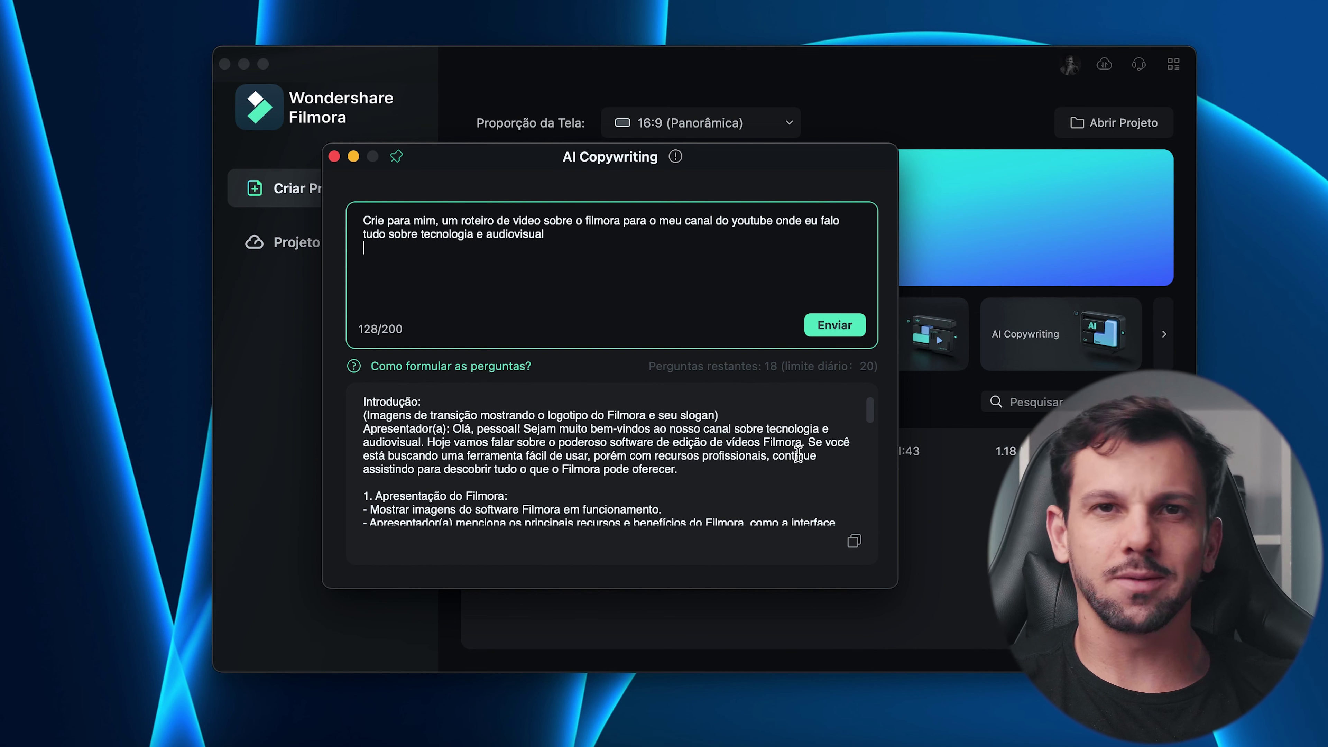
Read through the sections of the generated video script
left_click(871, 414)
left_click_drag(872, 418, 874, 443)
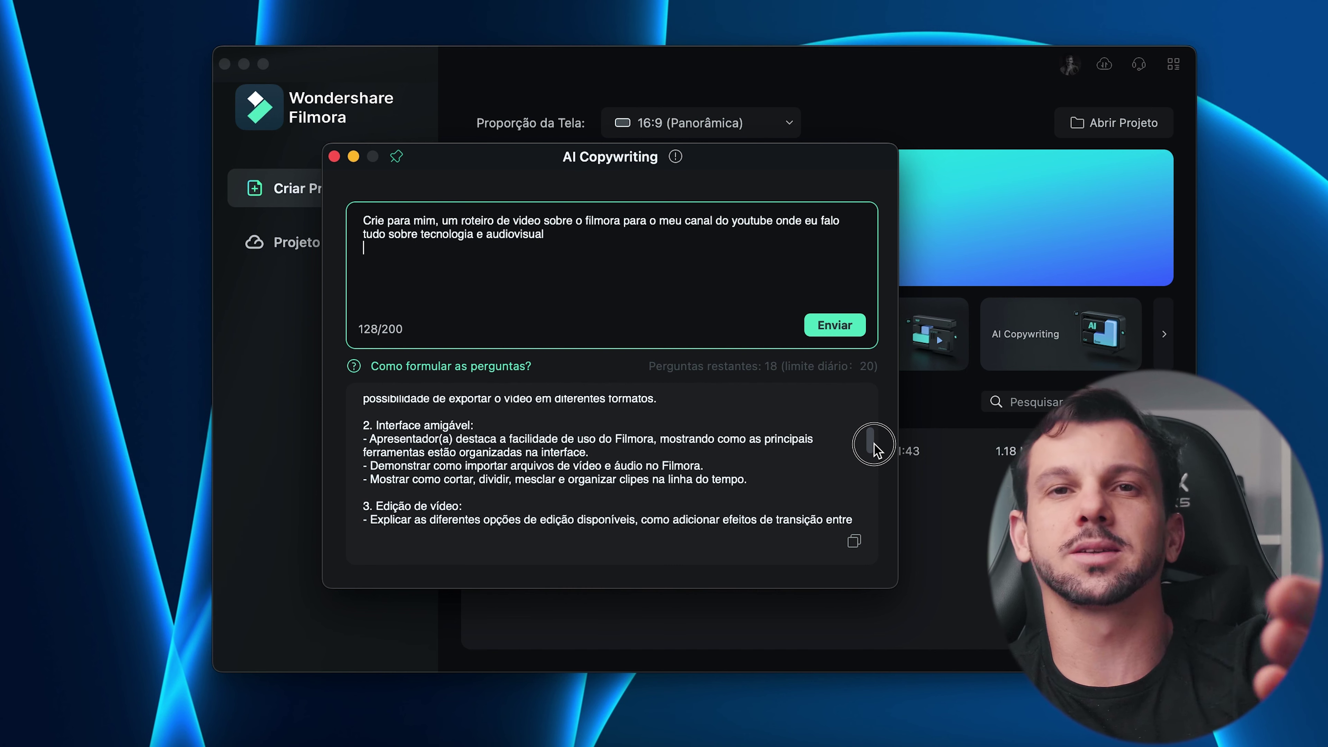
left_click_drag(873, 443, 875, 459)
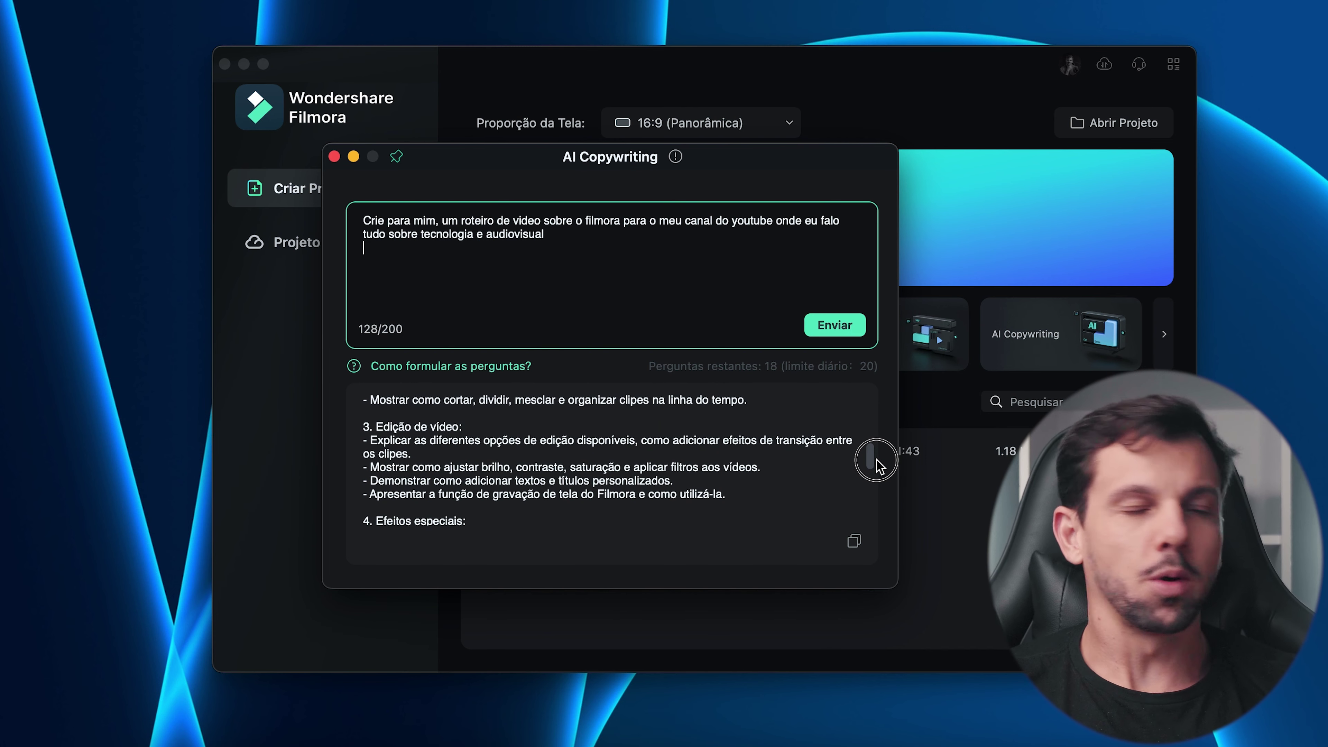
left_click_drag(875, 459, 875, 464)
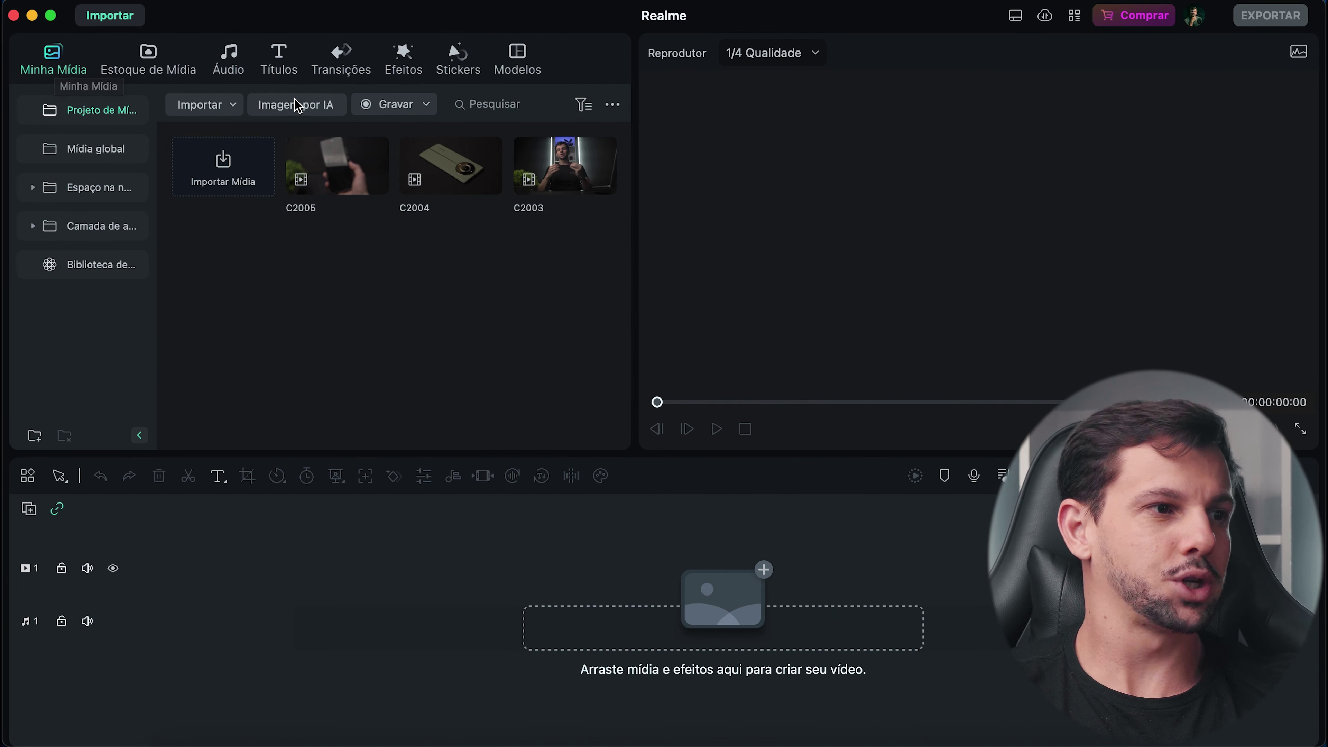
Generate a CGI-style AI image from the description "Praia com por do sol" and select it in the project media
left_click(303, 107)
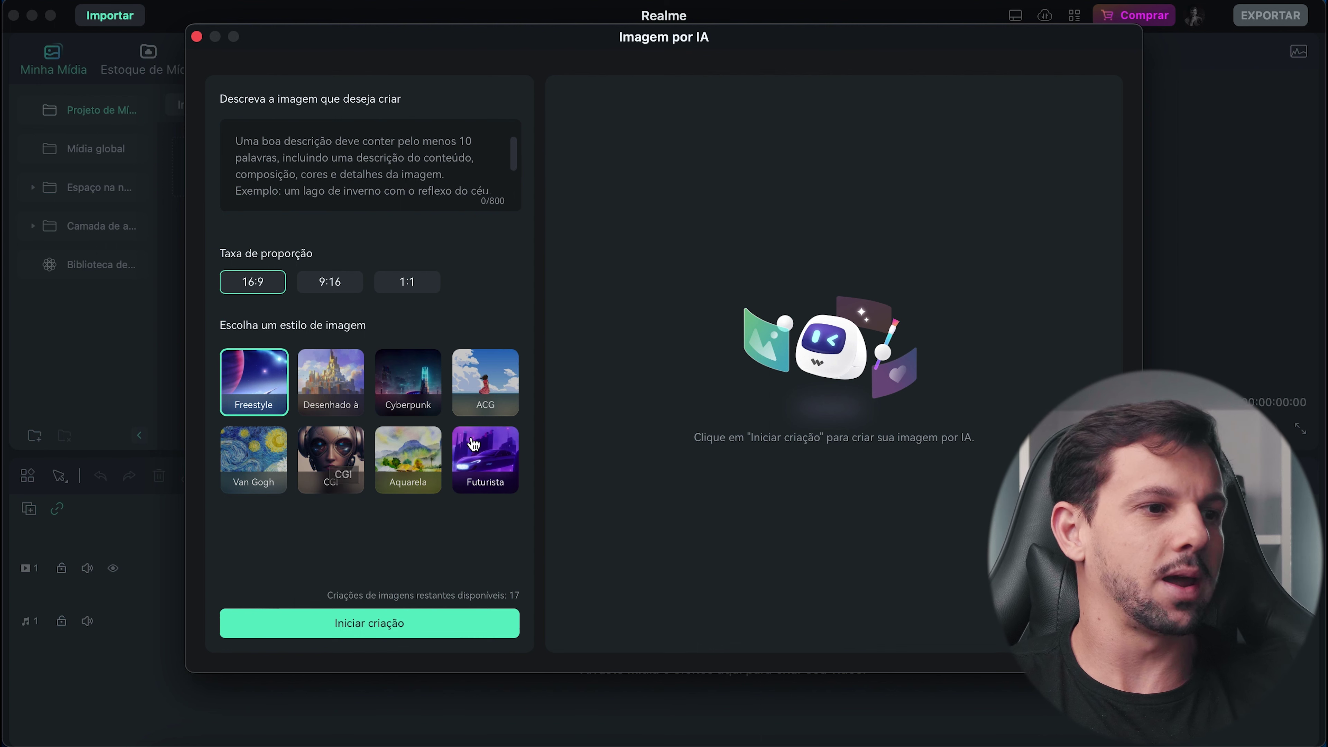
left_click(322, 462)
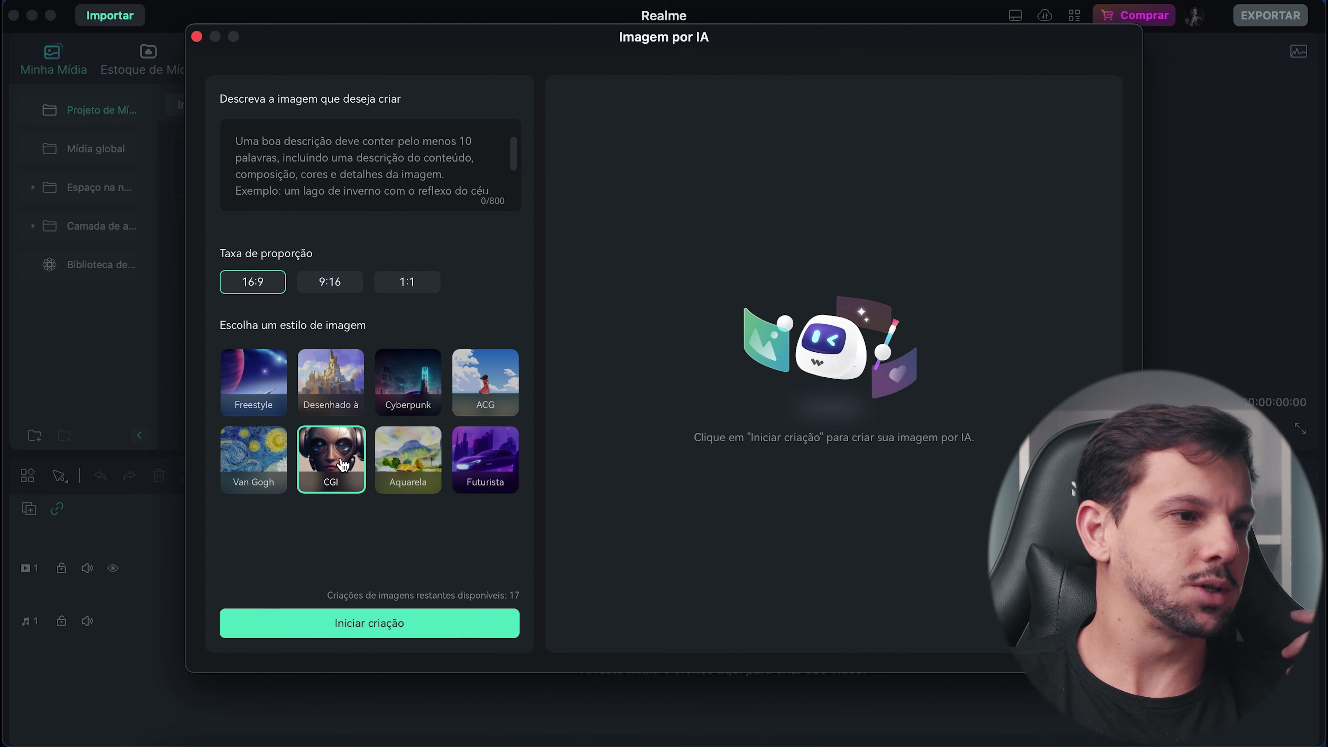
left_click(357, 207)
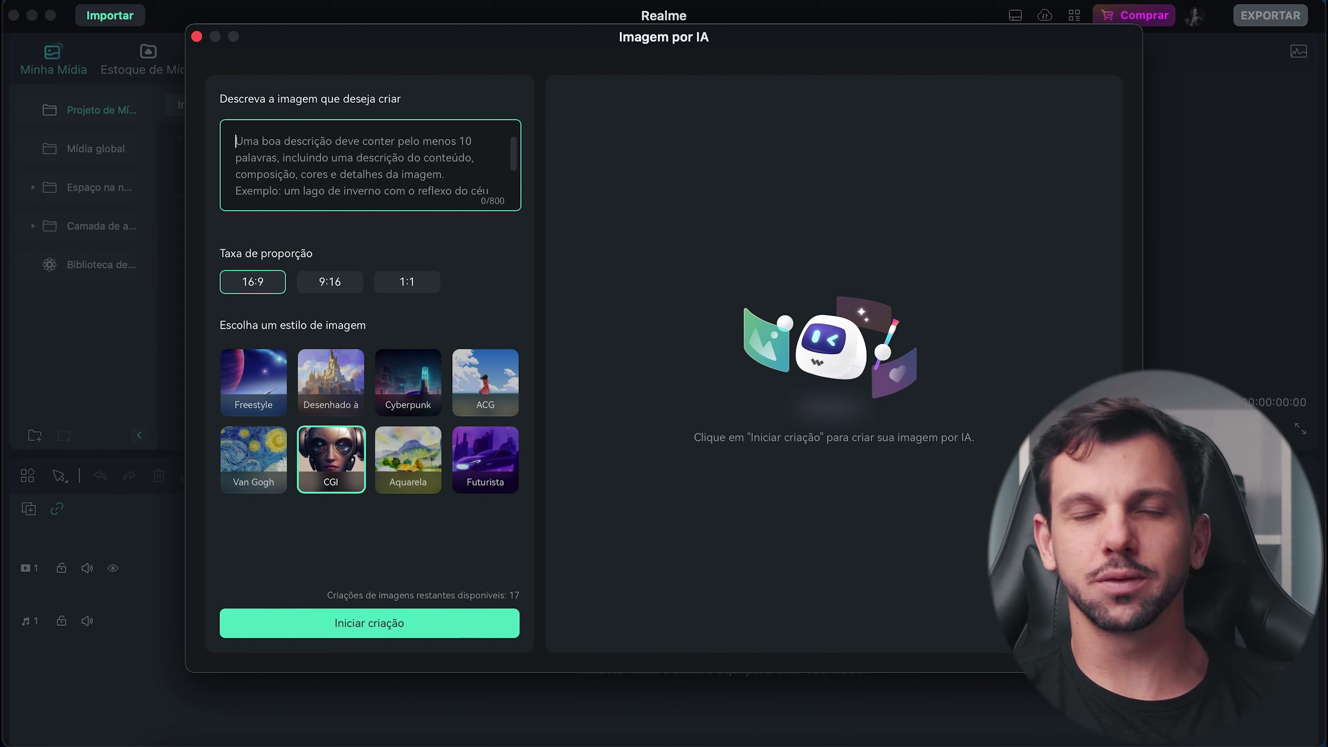
type("Praia c")
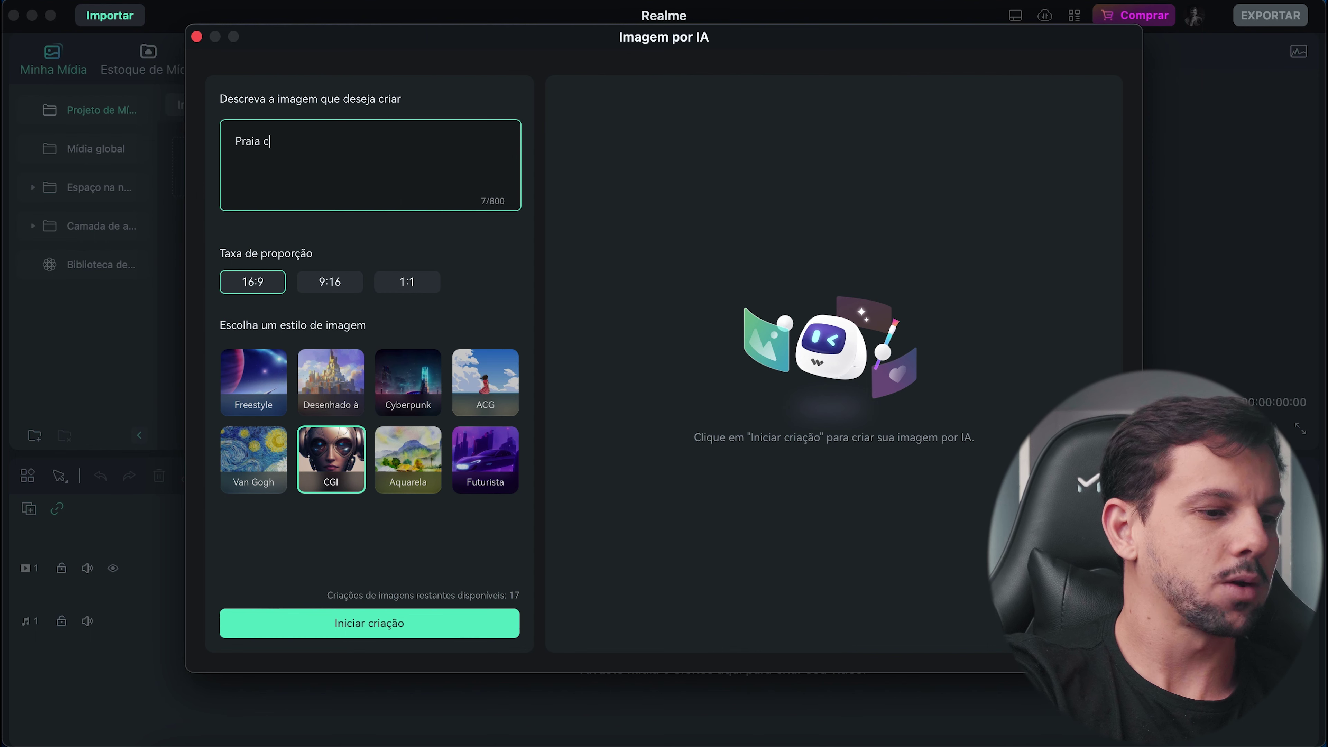
type("om por do sol")
left_click(380, 623)
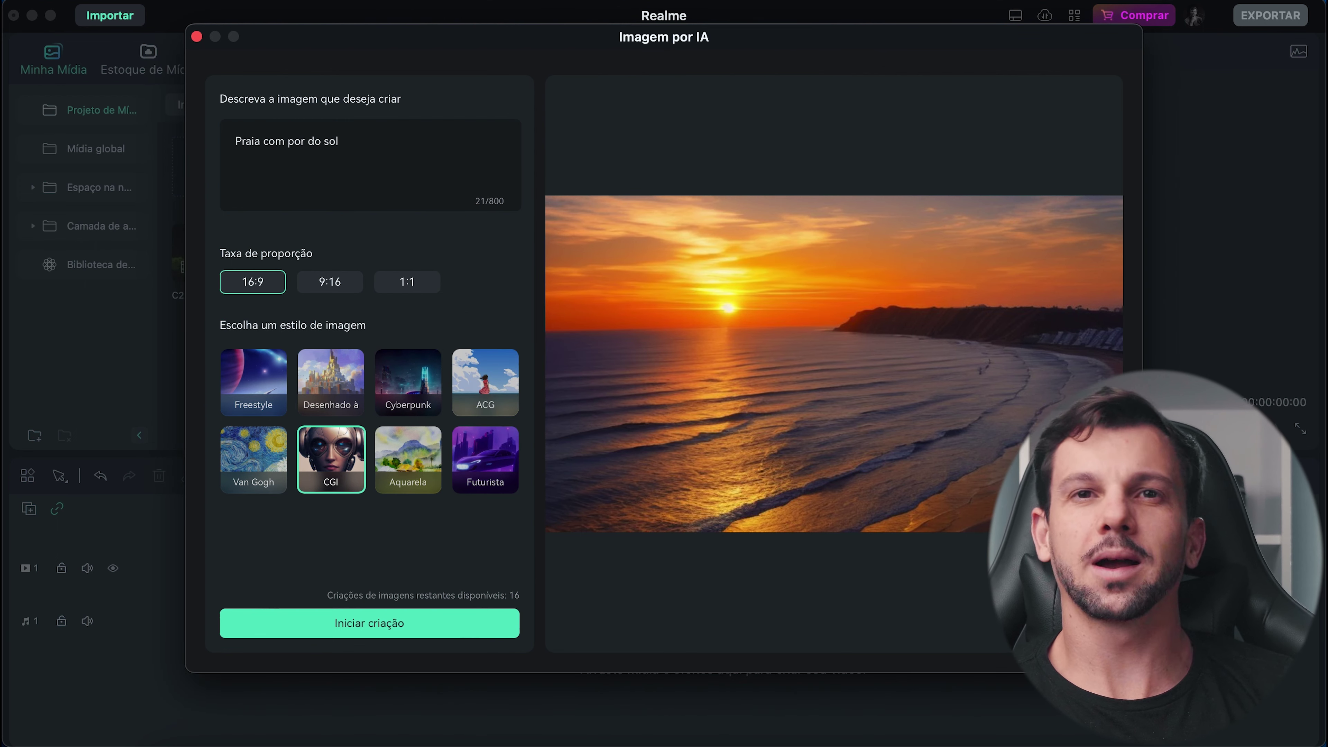
key("Escape")
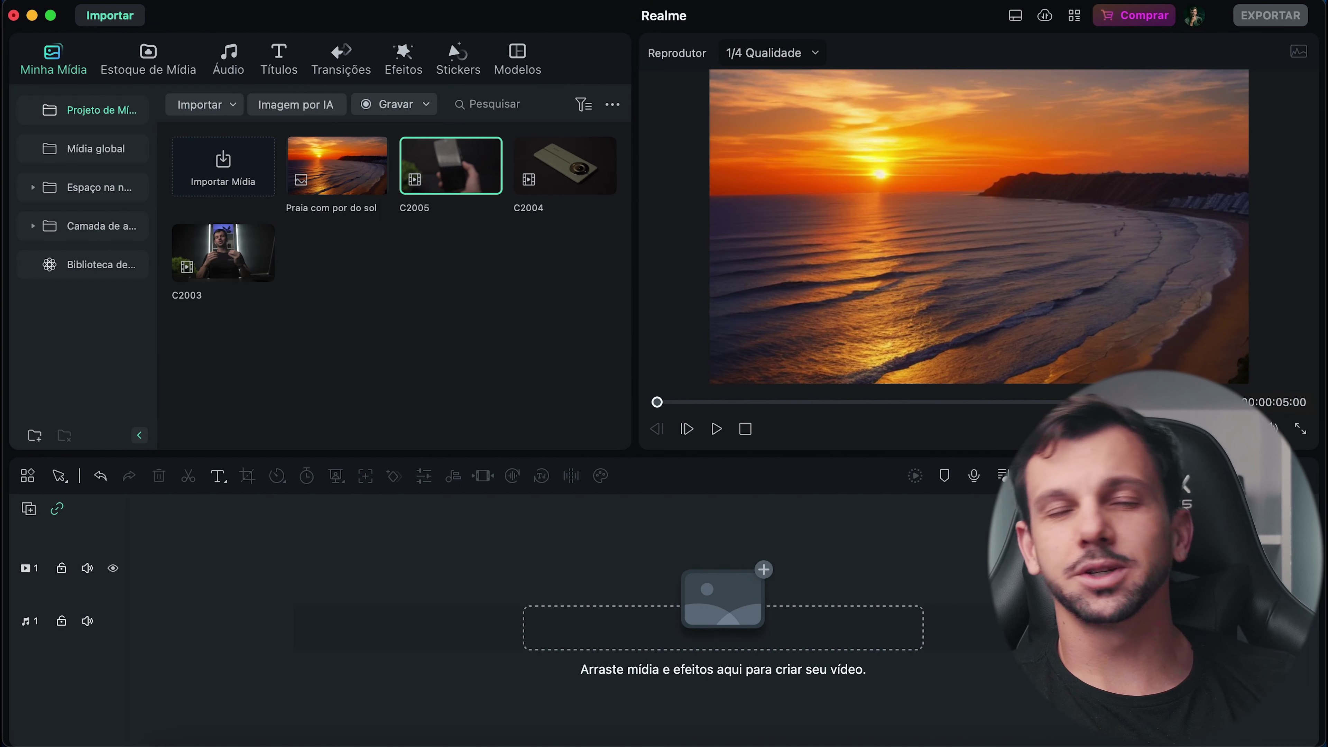
key("Left")
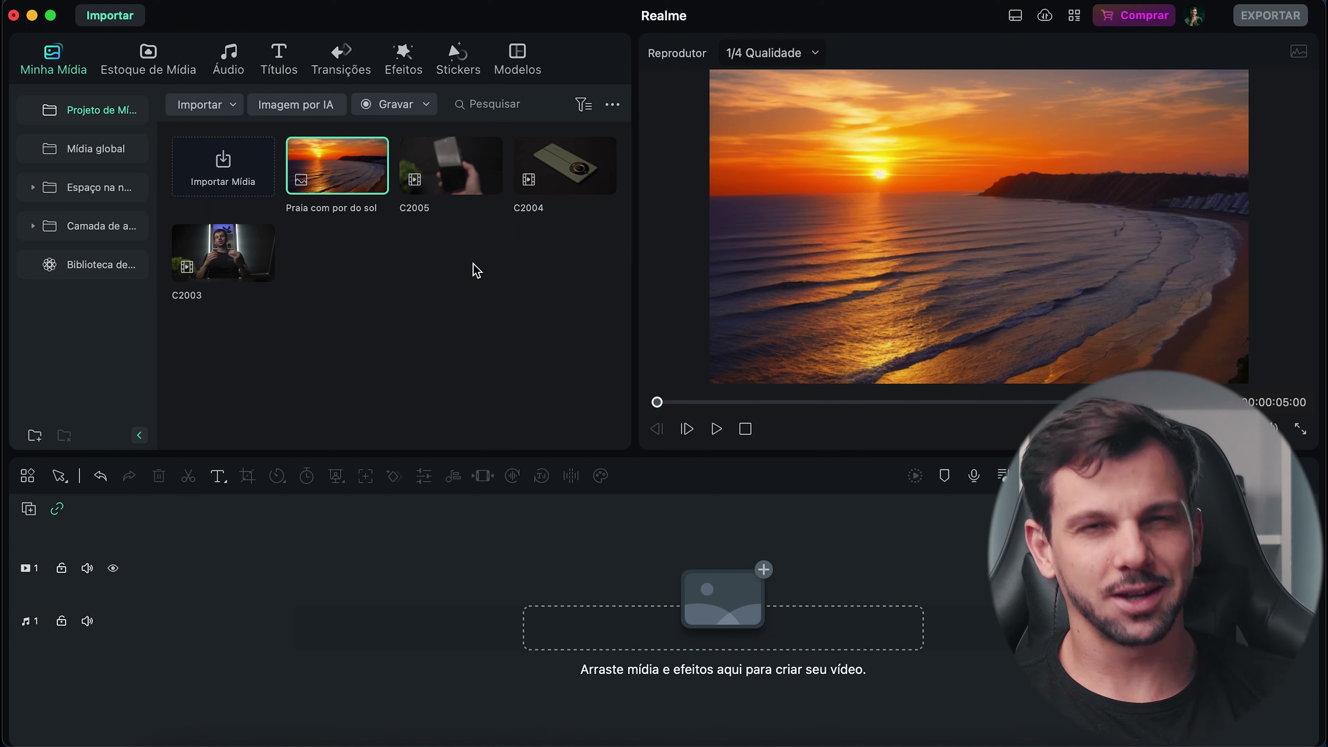
Add clip C2003 to the first video track and remove its silent parts using silence detection with a lowered threshold
left_click_drag(225, 251, 313, 554)
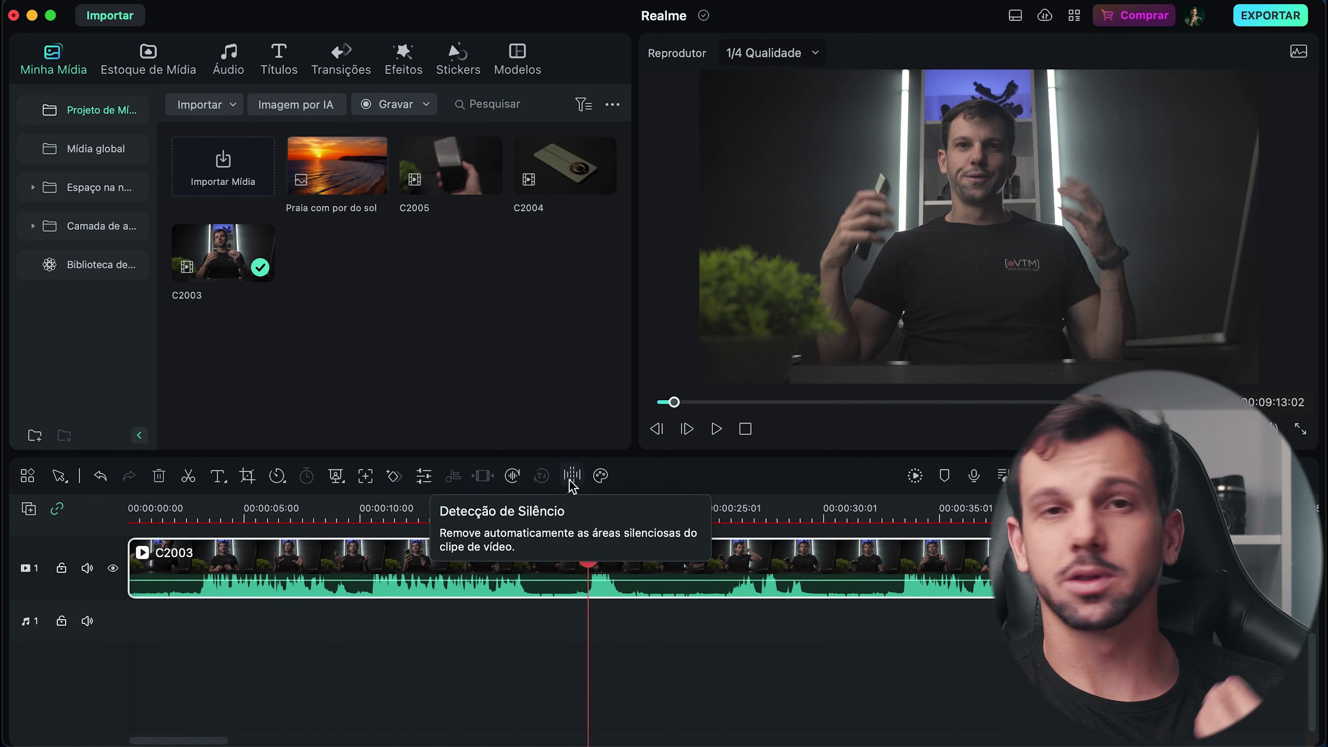
left_click(572, 484)
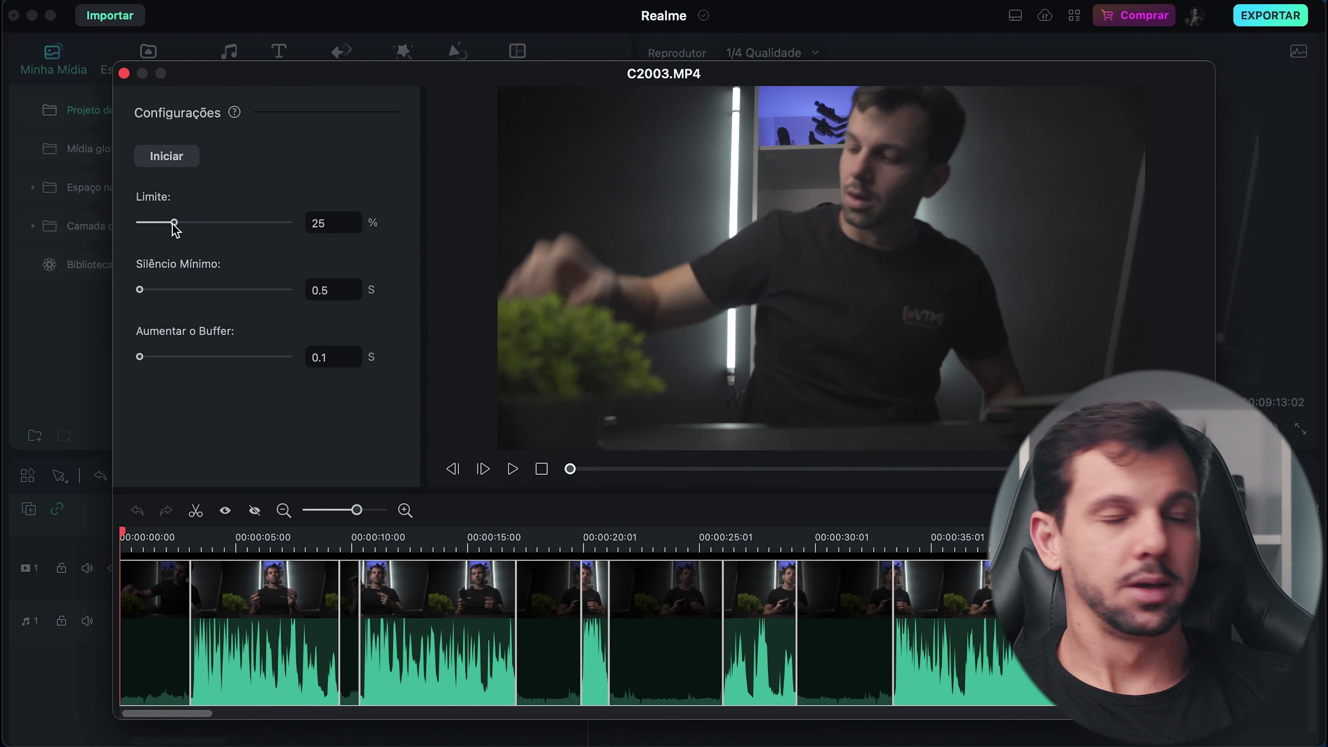
mouse_move(174, 224)
left_mouse_down()
mouse_move(142, 222)
mouse_move(153, 223)
left_mouse_up()
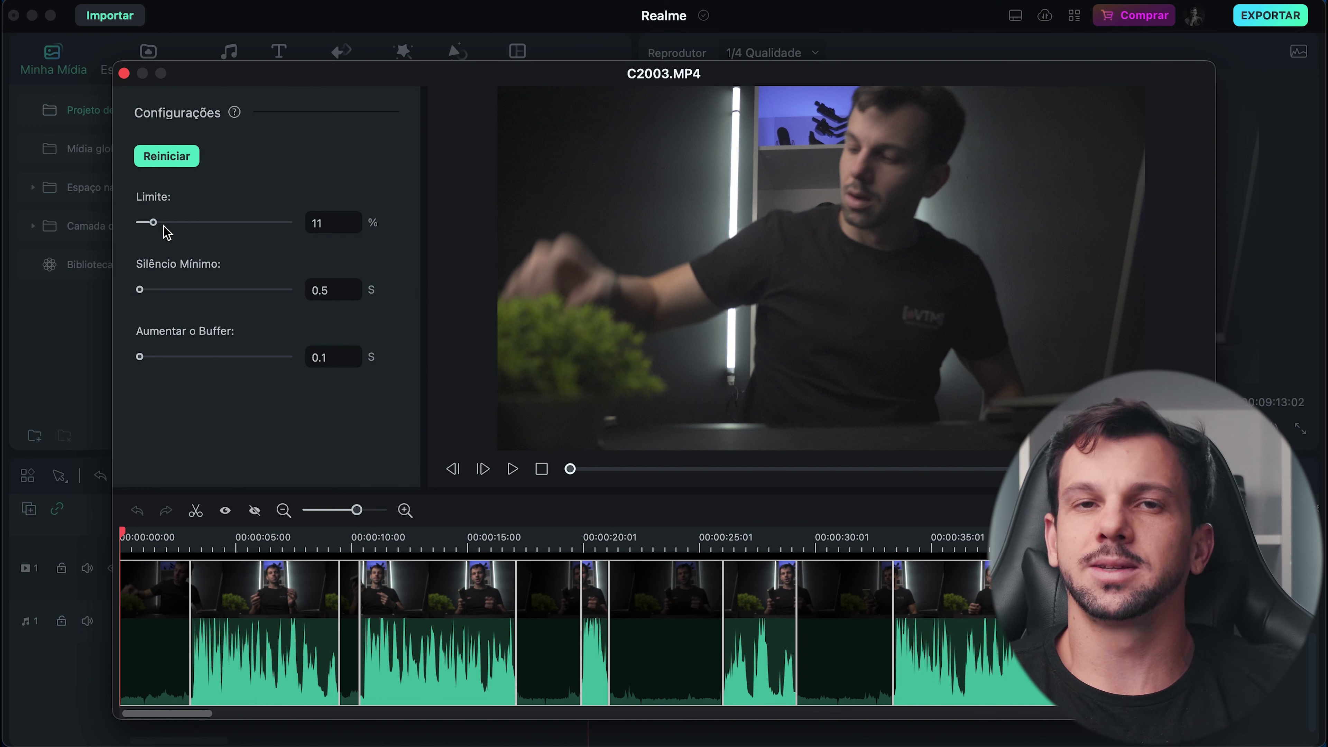
left_click_drag(152, 223, 146, 234)
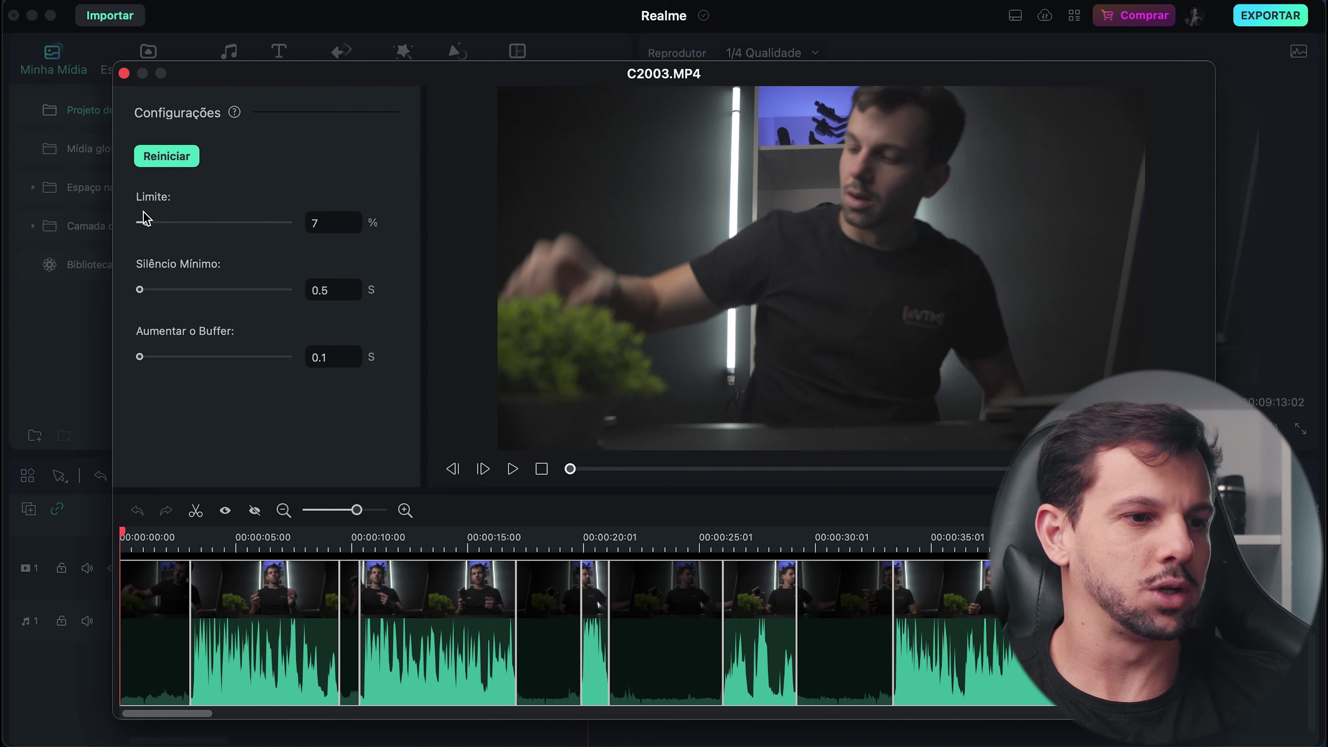
left_click_drag(145, 222, 137, 222)
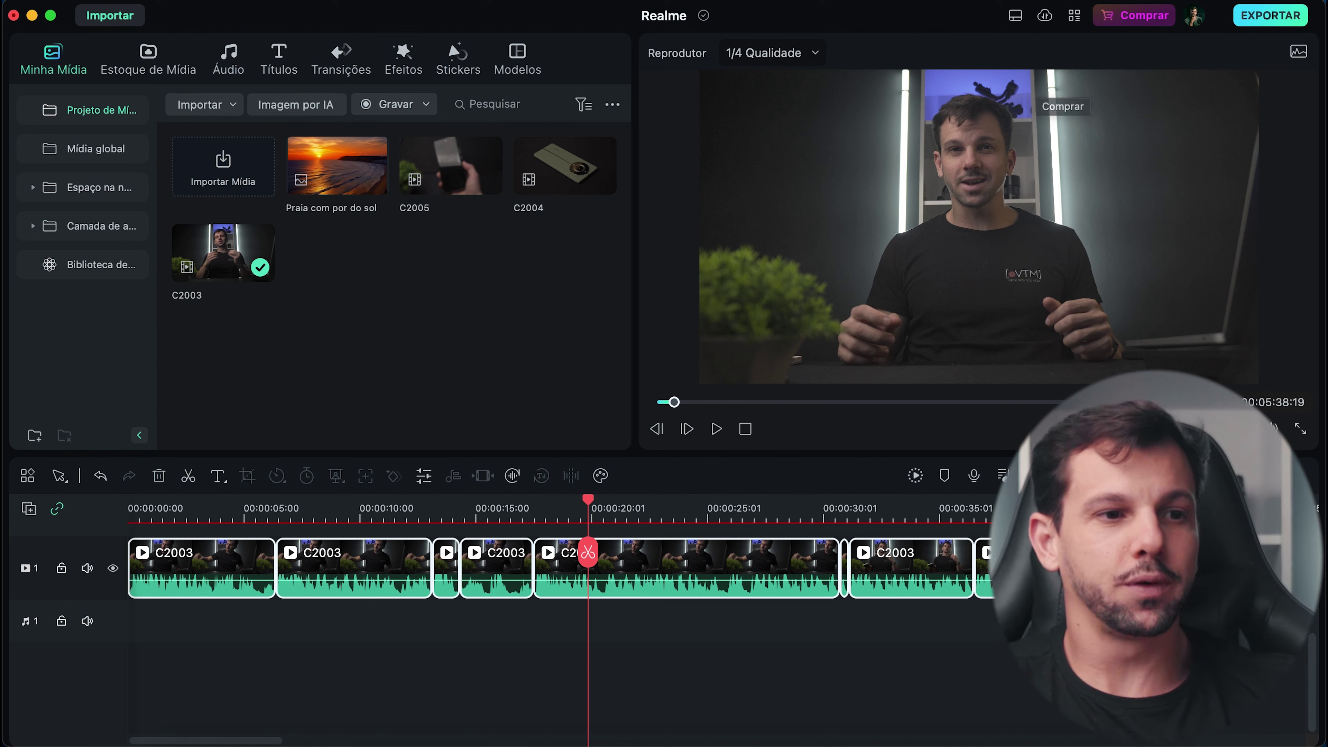
Review the cut C2003 segments over a longer stretch of the timeline
key("super+minus")
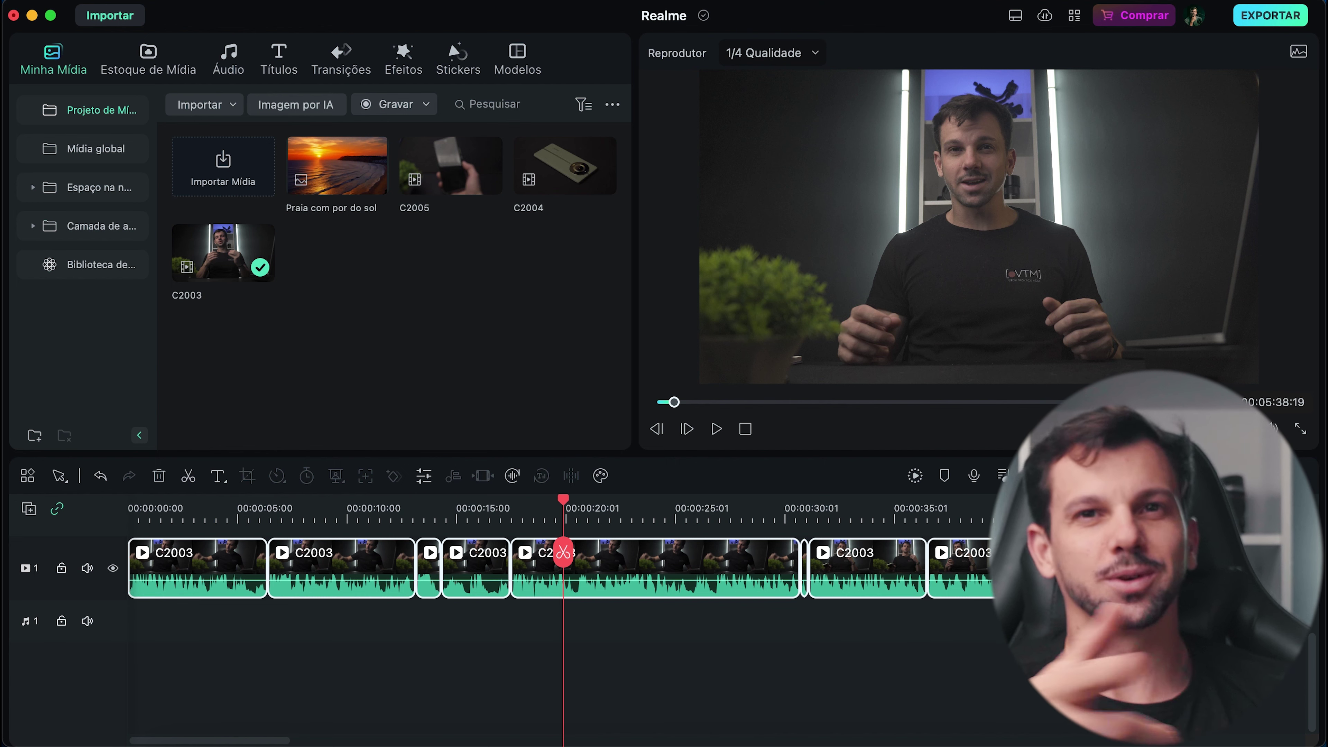
key("super+minus")
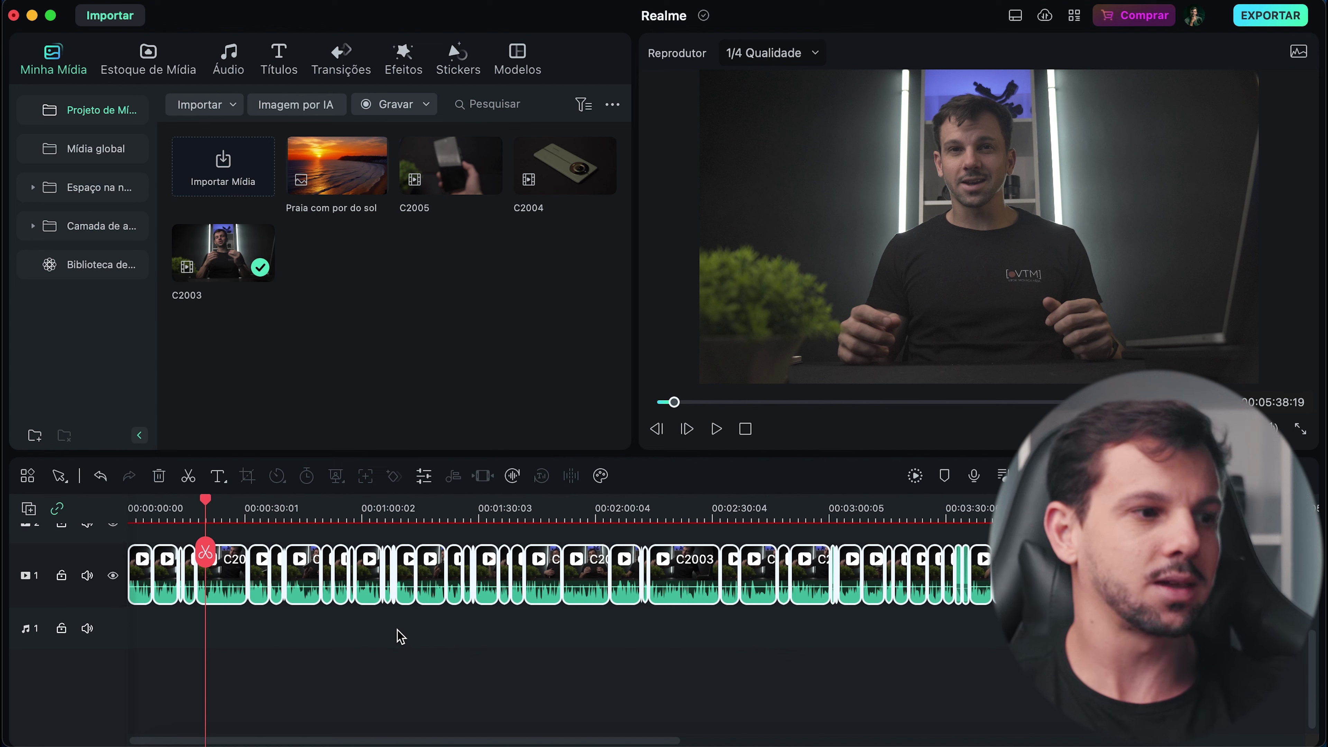
scroll(401, 635, "up", 2)
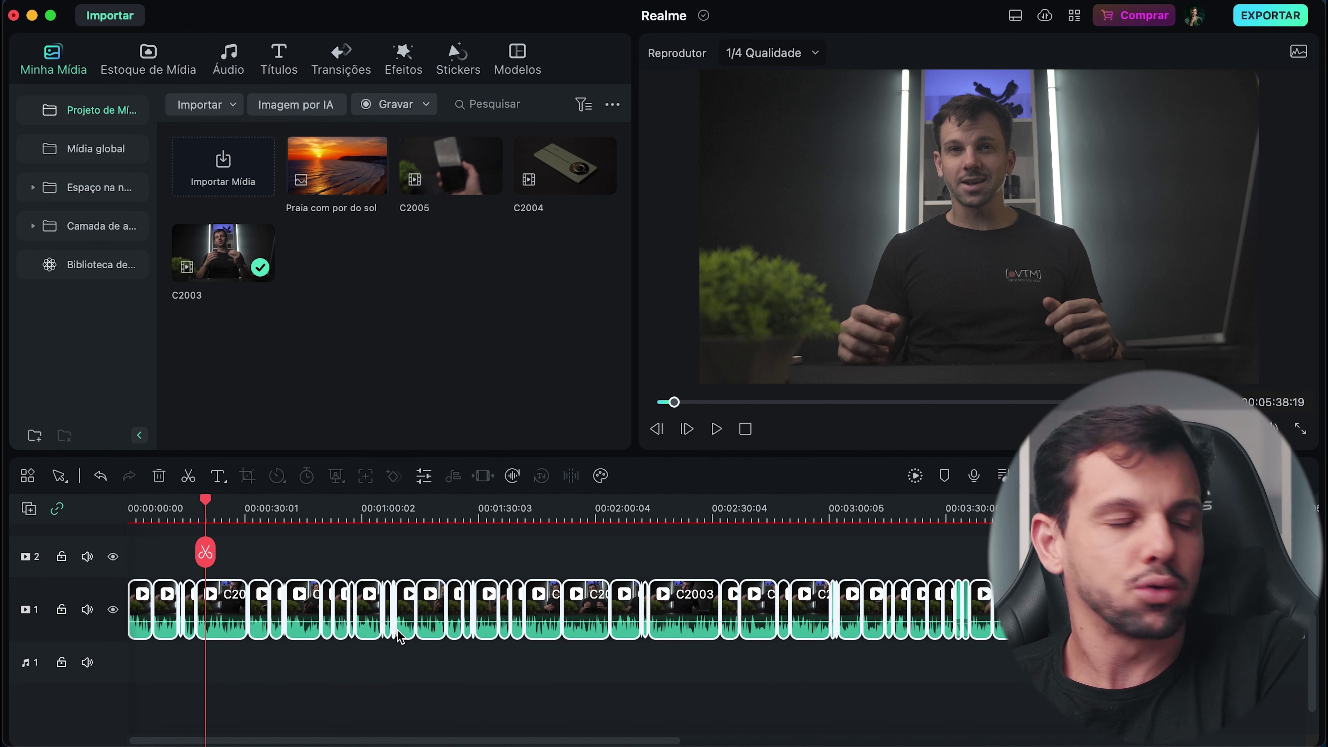